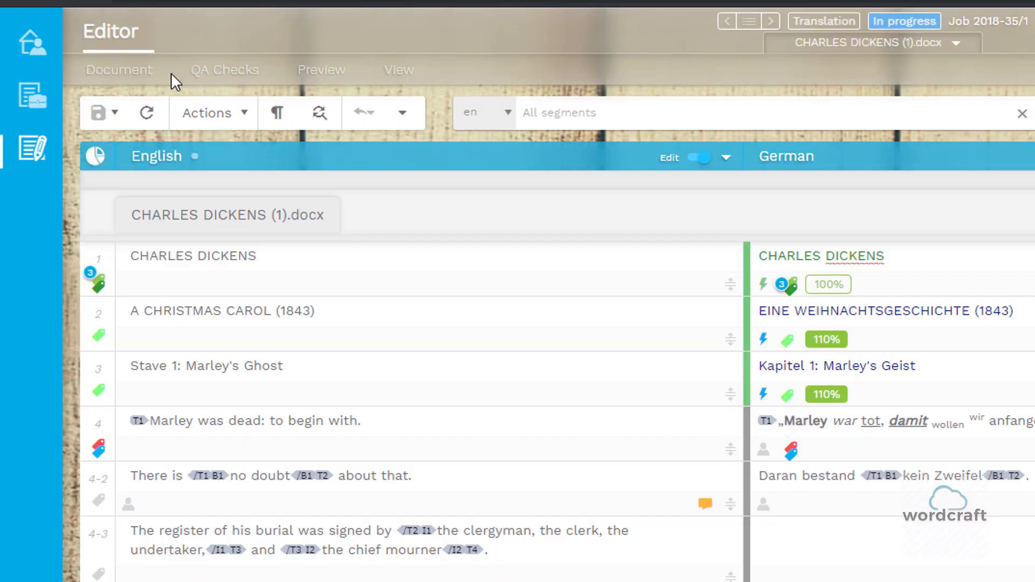
# Open the overview of all files for the document and look over its original, final and reference folders.
pyautogui.click(139, 71)
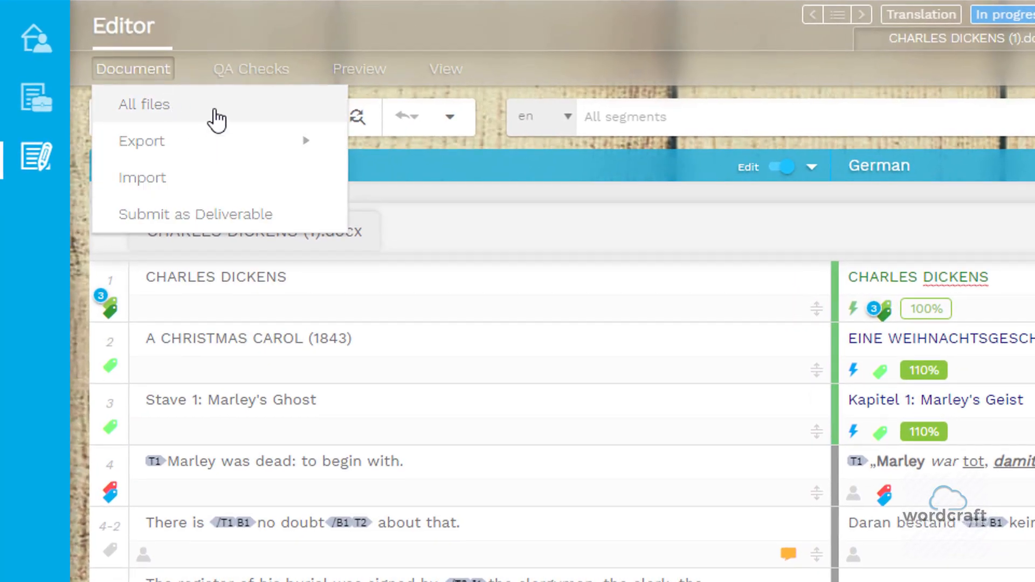
pyautogui.click(214, 119)
pyautogui.moveTo(243, 142)
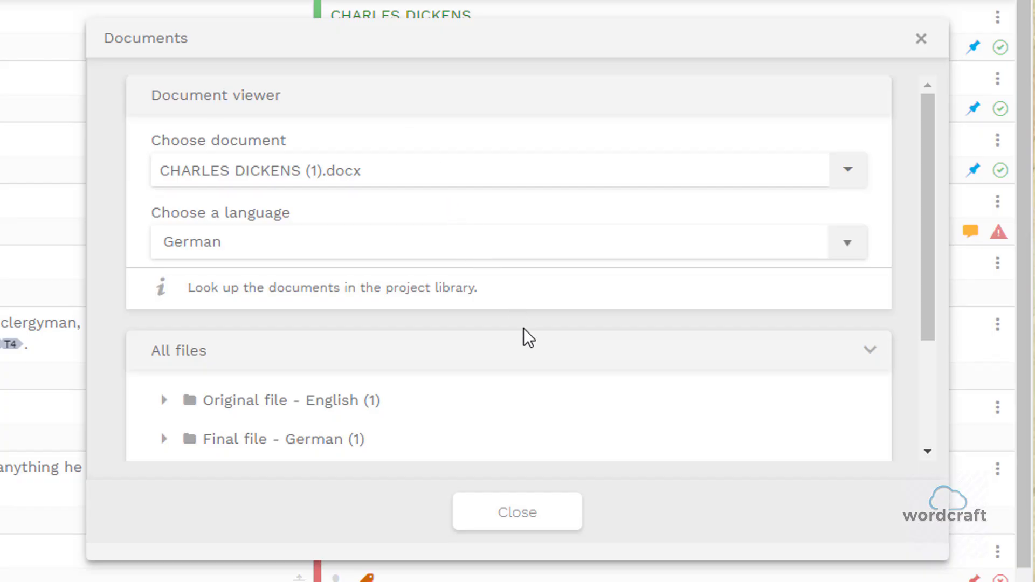
pyautogui.scroll(-1, 523, 328)
pyautogui.scroll(-1, 523, 328)
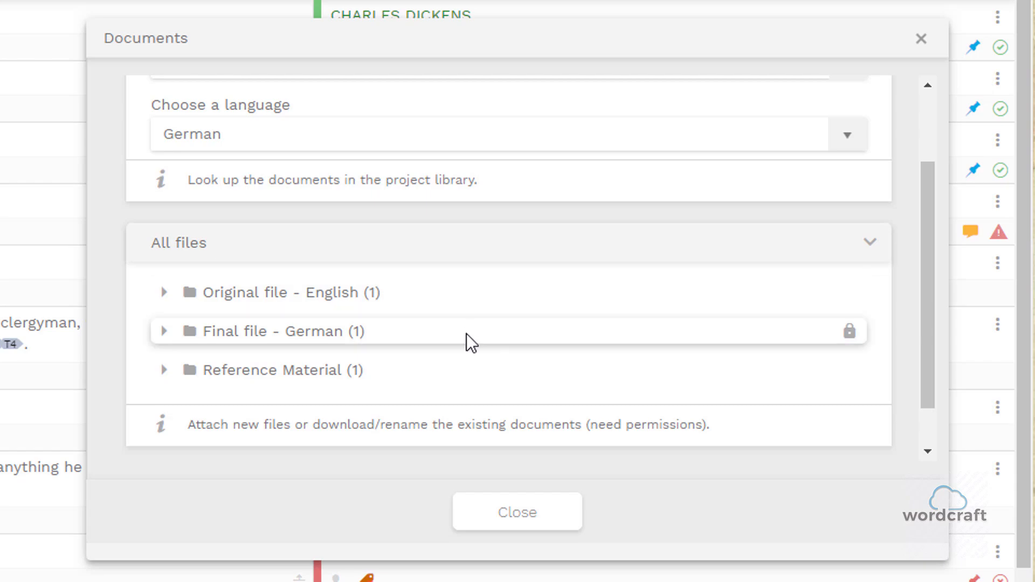
pyautogui.scroll(3, 468, 368)
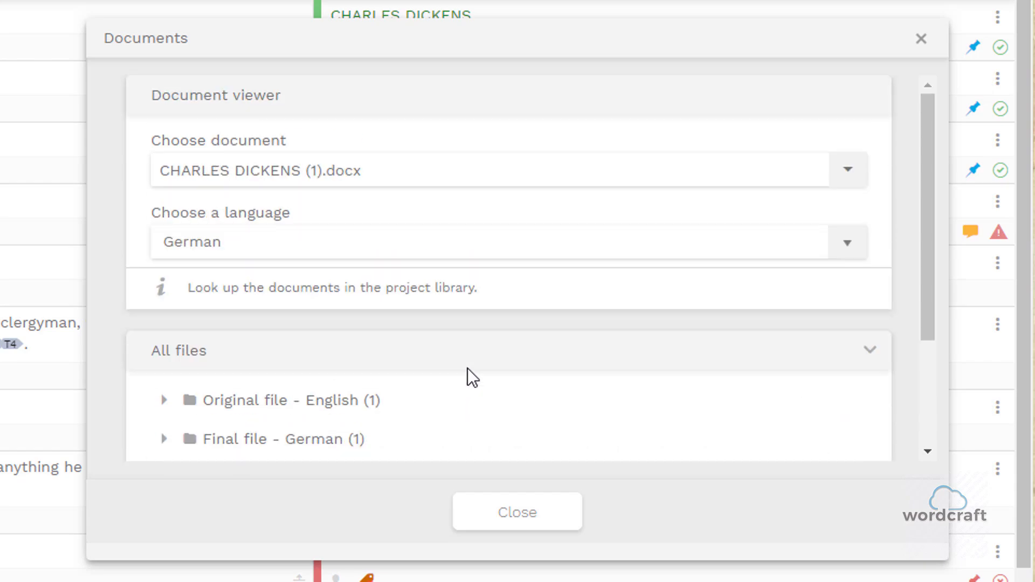
# Set the document viewer to CHARLES DICKENS (2).docx with French as the language.
pyautogui.click(471, 180)
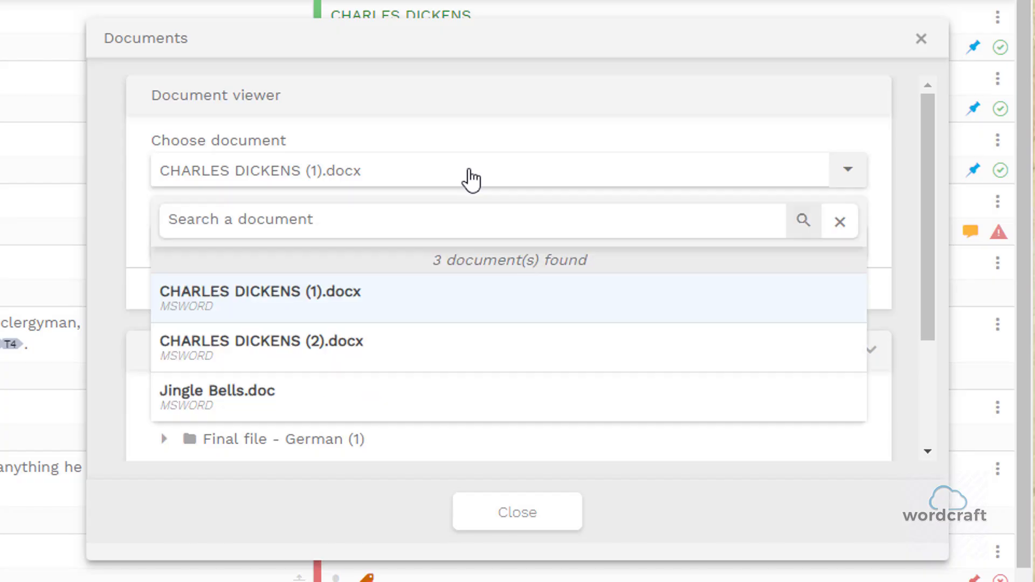
pyautogui.click(460, 360)
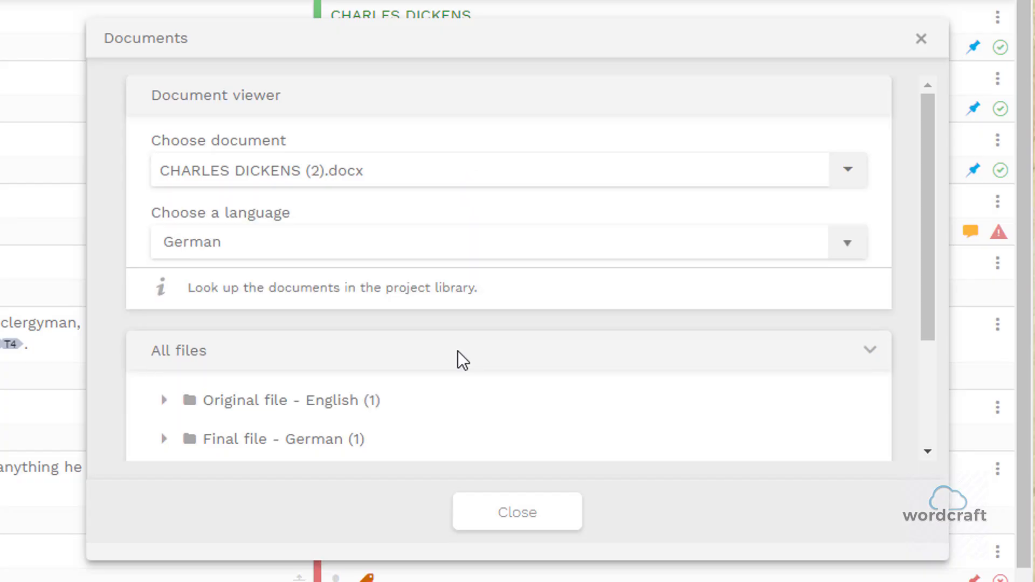
pyautogui.click(469, 252)
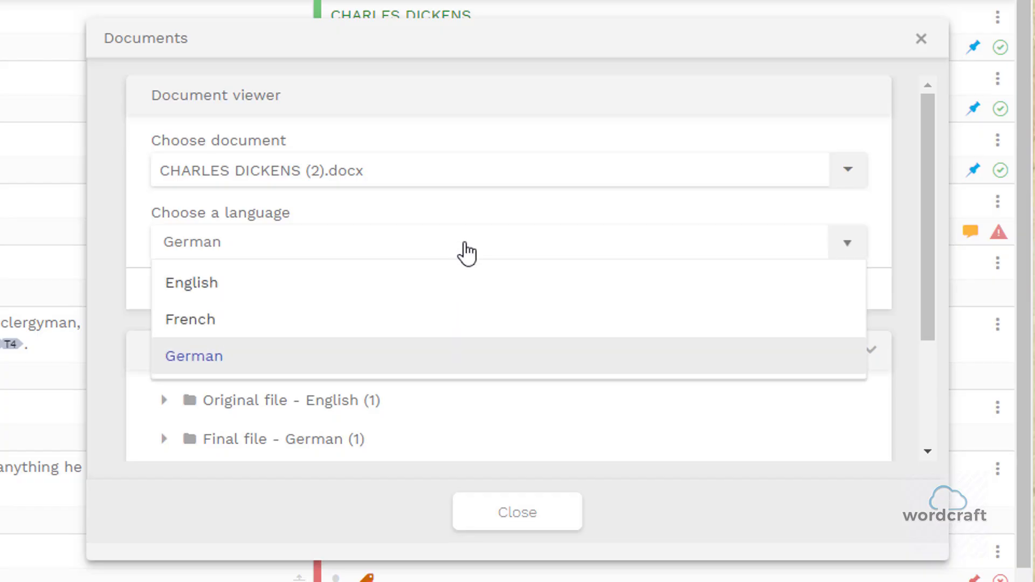
pyautogui.click(436, 319)
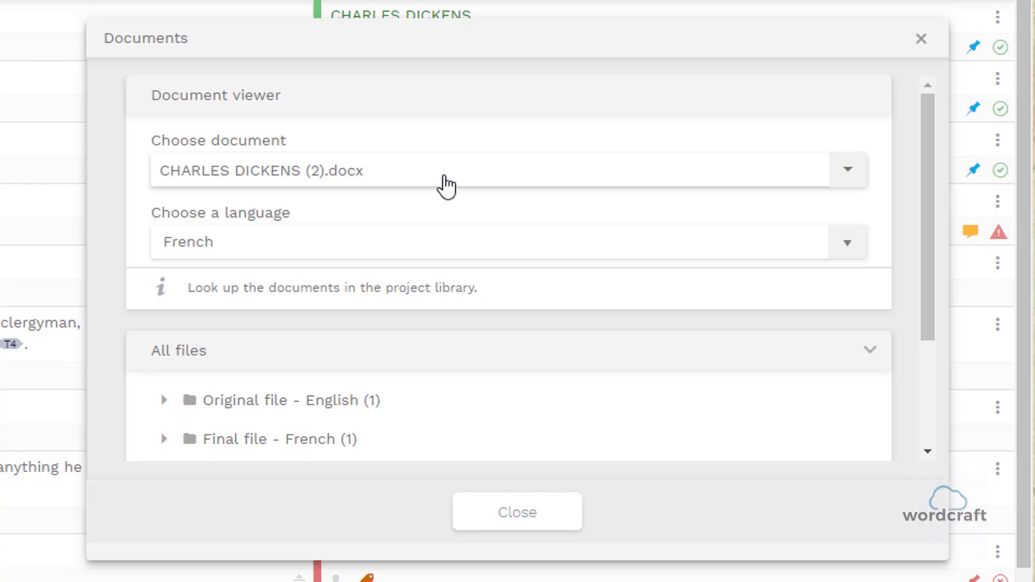
# Switch the document viewer back to CHARLES DICKENS (1).docx with German as the language.
pyautogui.click(447, 186)
pyautogui.click(429, 300)
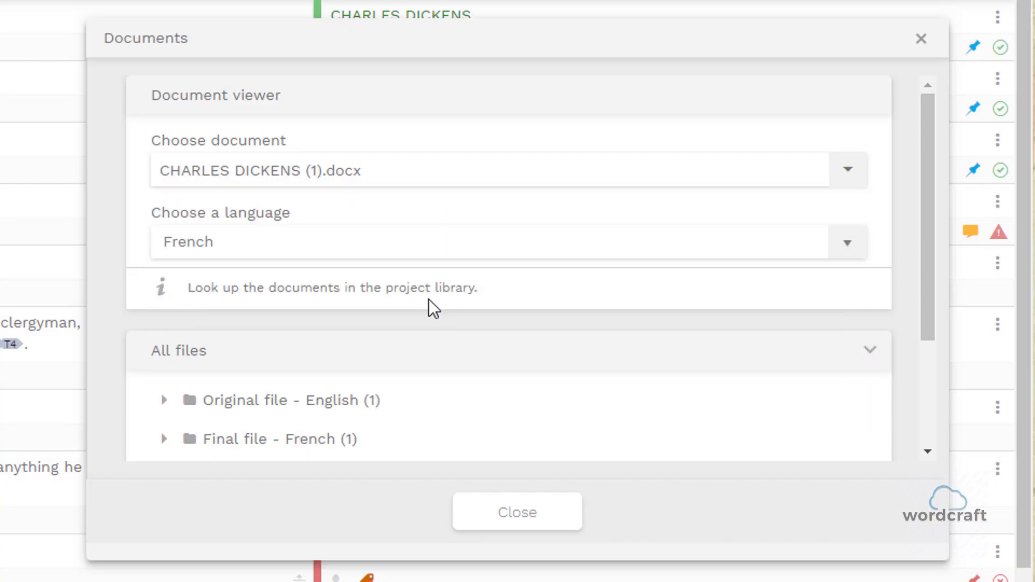
pyautogui.click(439, 253)
pyautogui.click(406, 358)
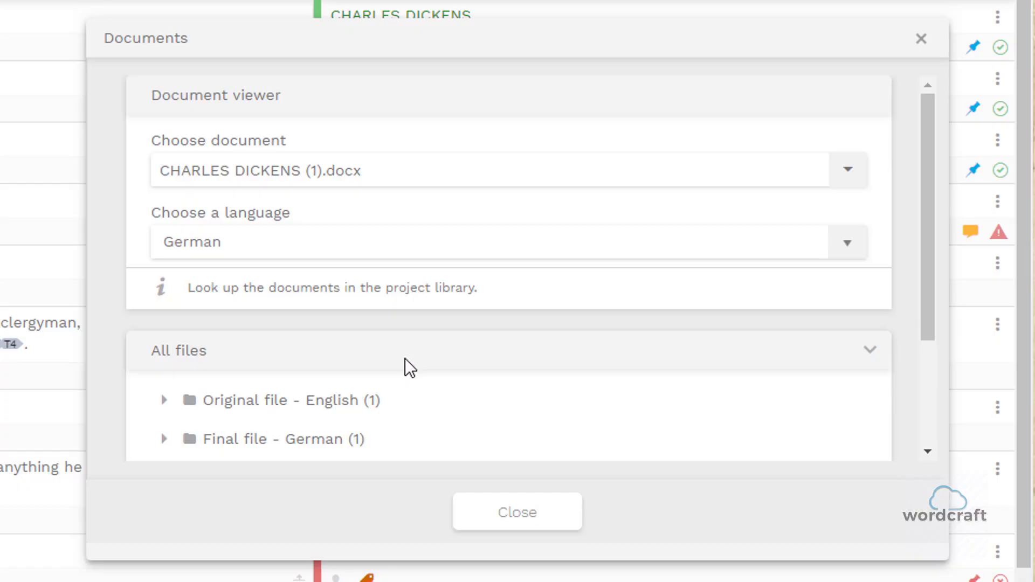
# Expand the Original file - English folder and try to preview CHARLES DICKENS (1).docx.
pyautogui.scroll(-3, 406, 358)
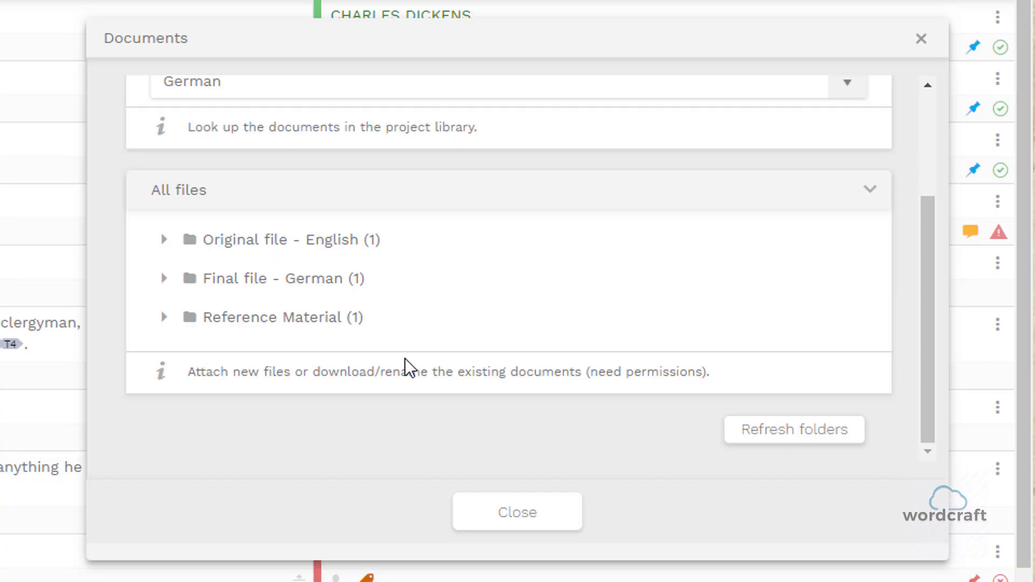
pyautogui.click(165, 240)
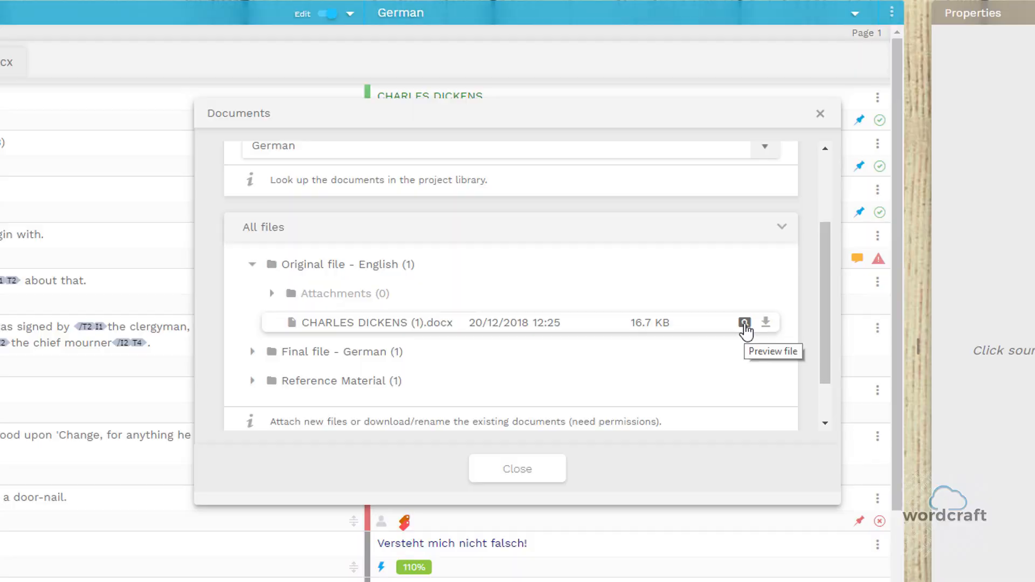
pyautogui.click(745, 324)
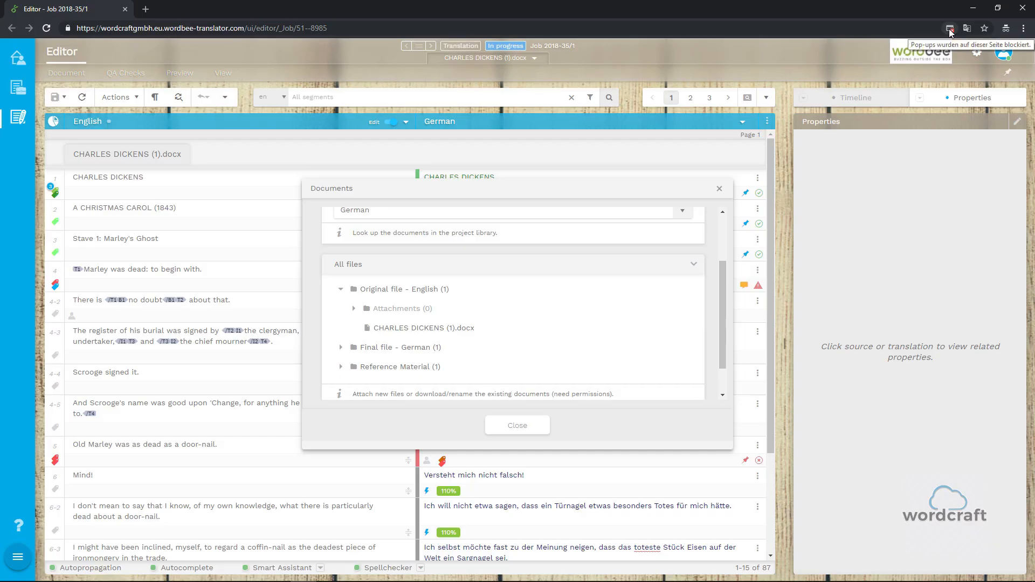
# Set the browser to always allow pop-ups and redirects from the Wordbee translator site.
pyautogui.click(951, 29)
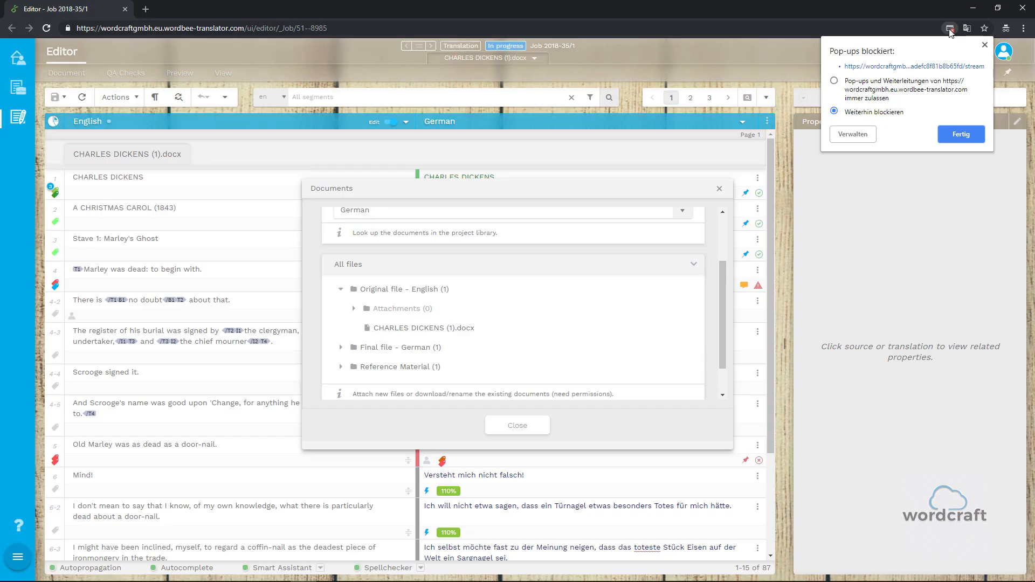
pyautogui.click(866, 85)
pyautogui.click(962, 137)
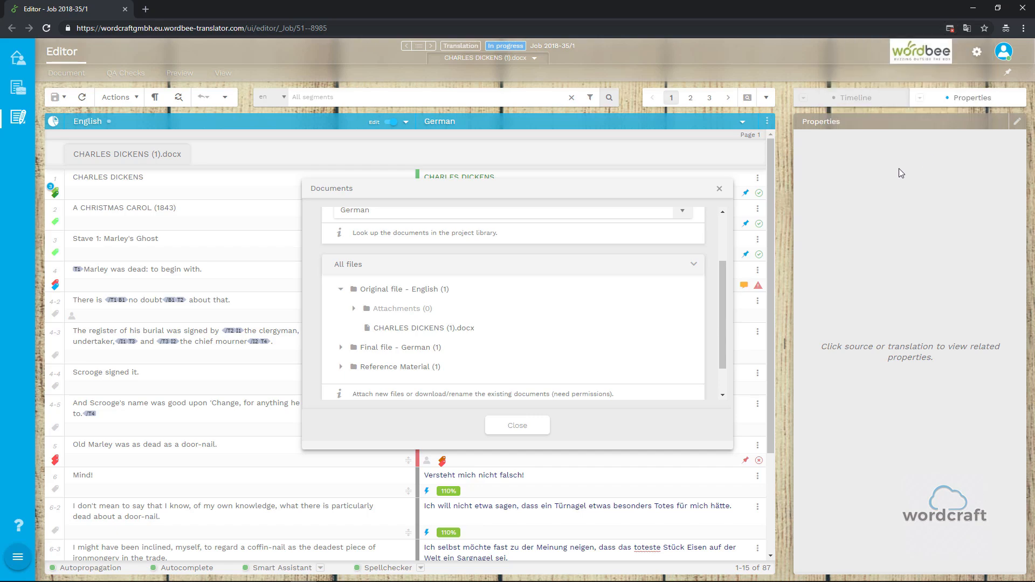
# Preview the original English CHARLES DICKENS (1).docx, read through its pages and close the preview.
pyautogui.moveTo(619, 329)
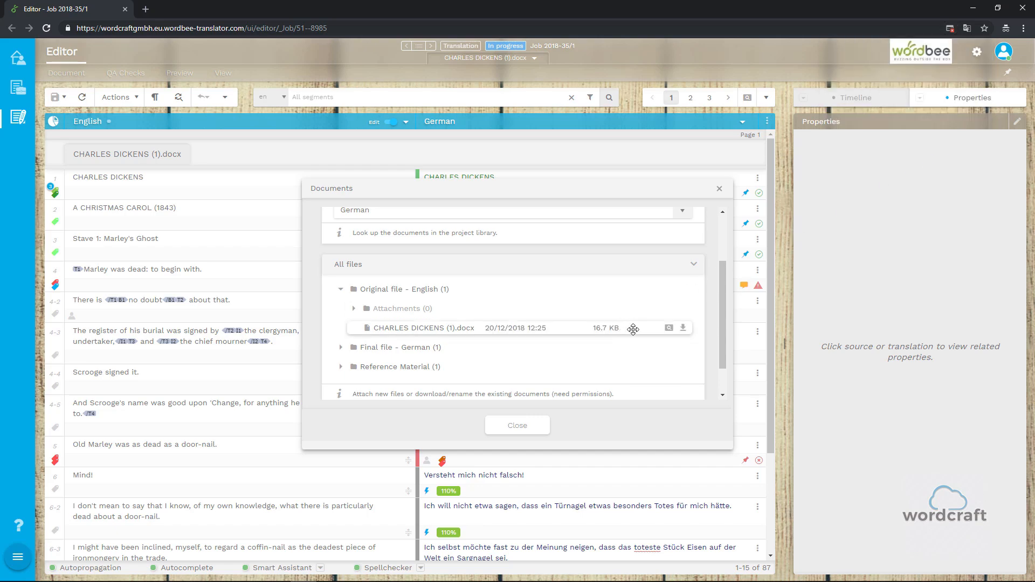
pyautogui.click(669, 329)
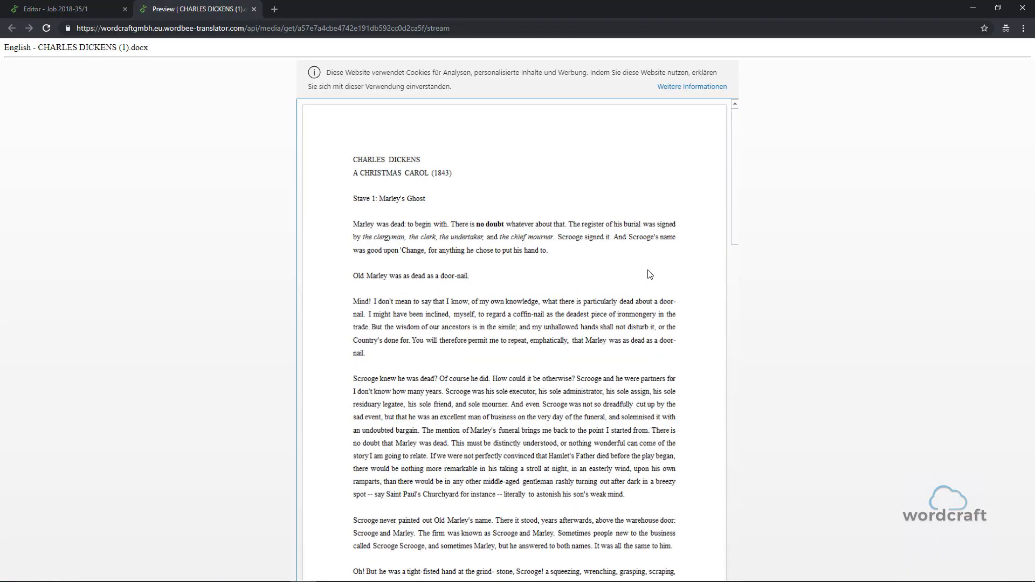
pyautogui.scroll(-4, 649, 274)
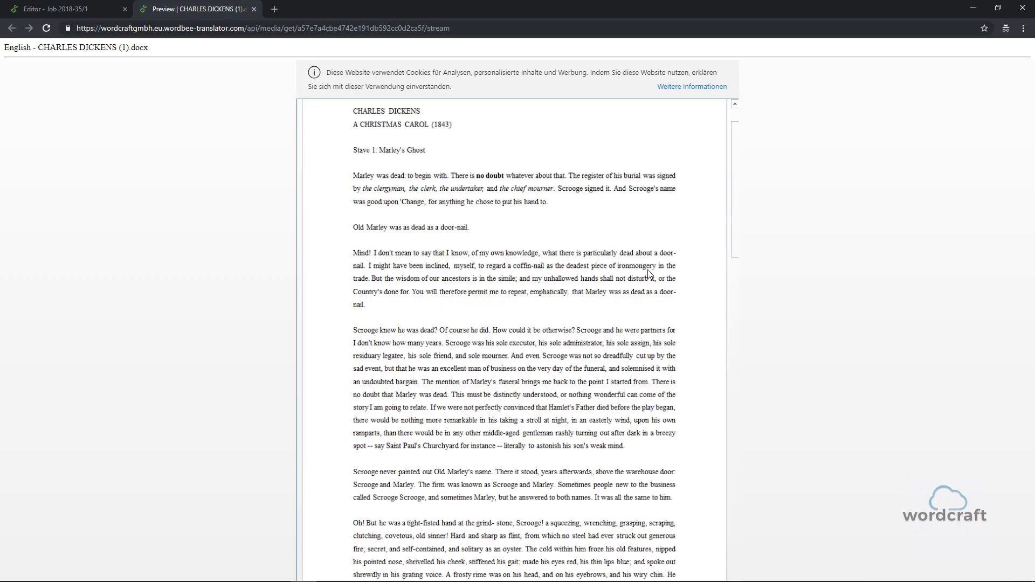
pyautogui.scroll(-3, 650, 274)
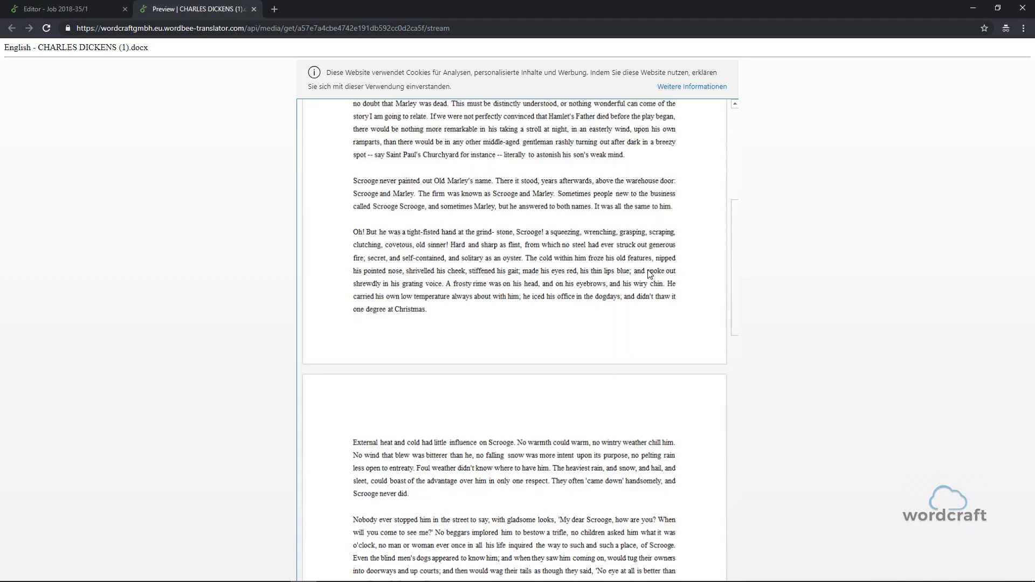
pyautogui.scroll(-14, 650, 274)
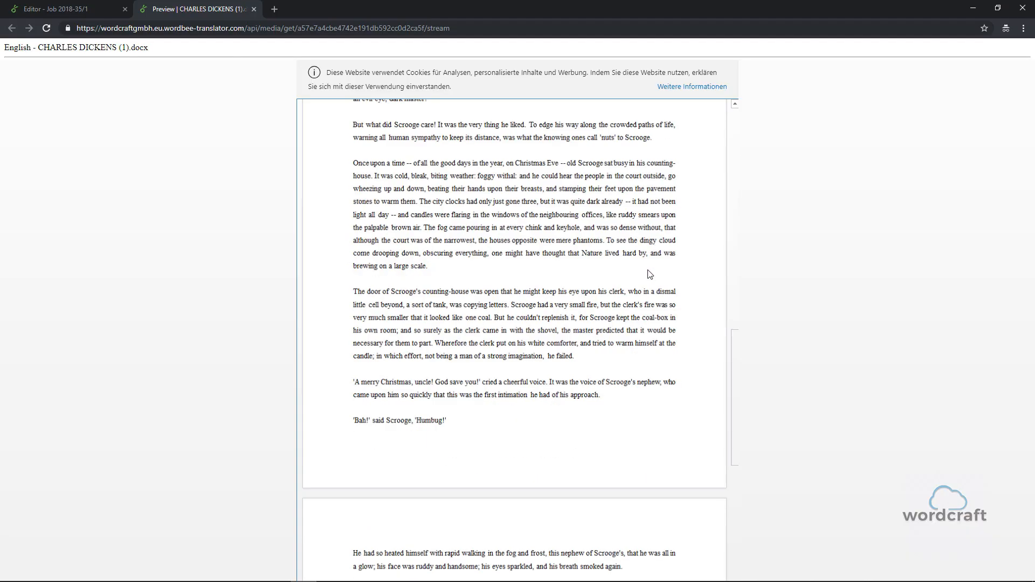
pyautogui.scroll(-6, 650, 274)
pyautogui.scroll(6, 650, 274)
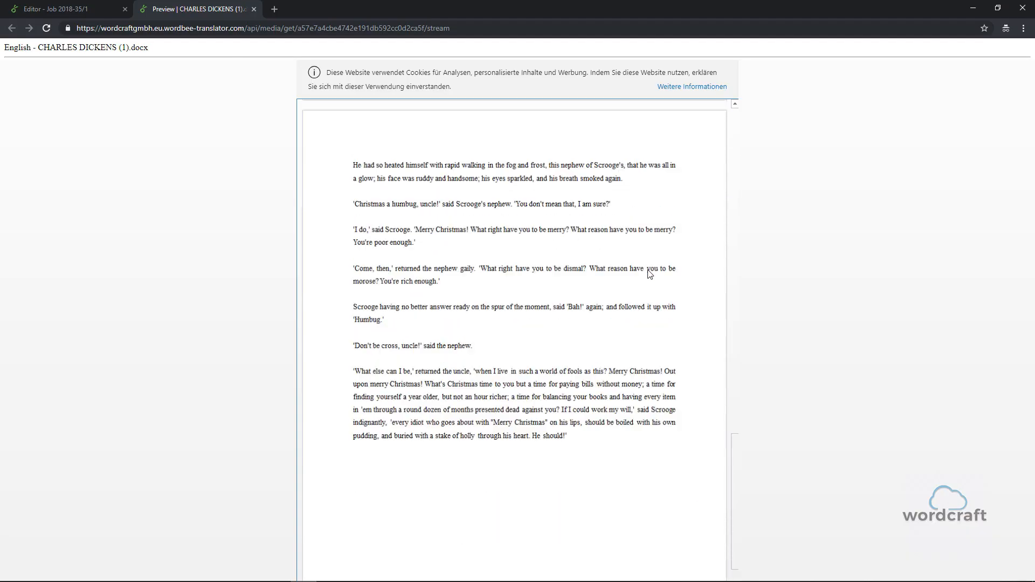
pyautogui.scroll(20, 650, 274)
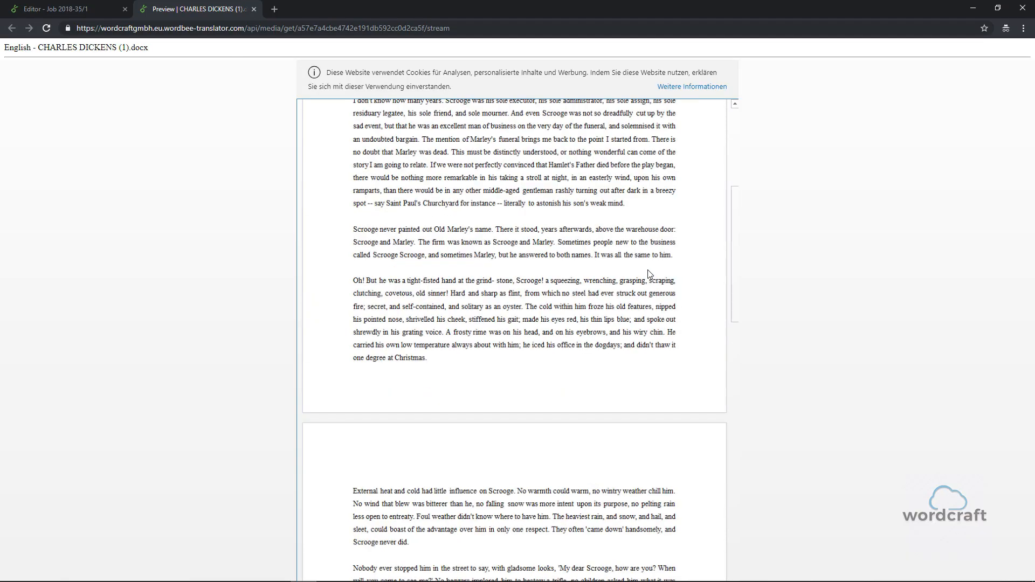
pyautogui.scroll(1, 649, 273)
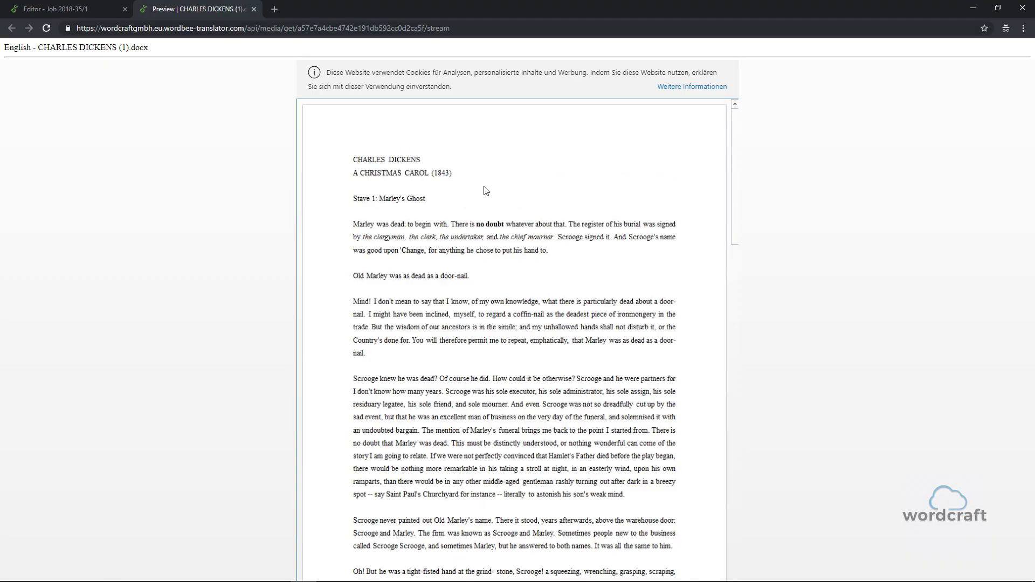
pyautogui.click(254, 9)
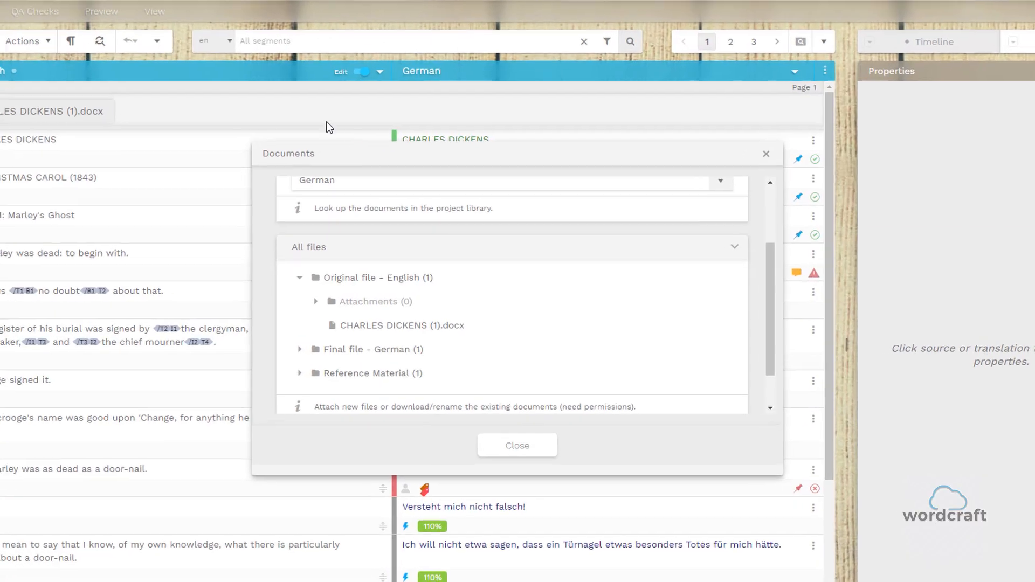
# Download the original English CHARLES DICKENS (1).docx, look through the downloaded copy in Word and close it.
pyautogui.moveTo(500, 324)
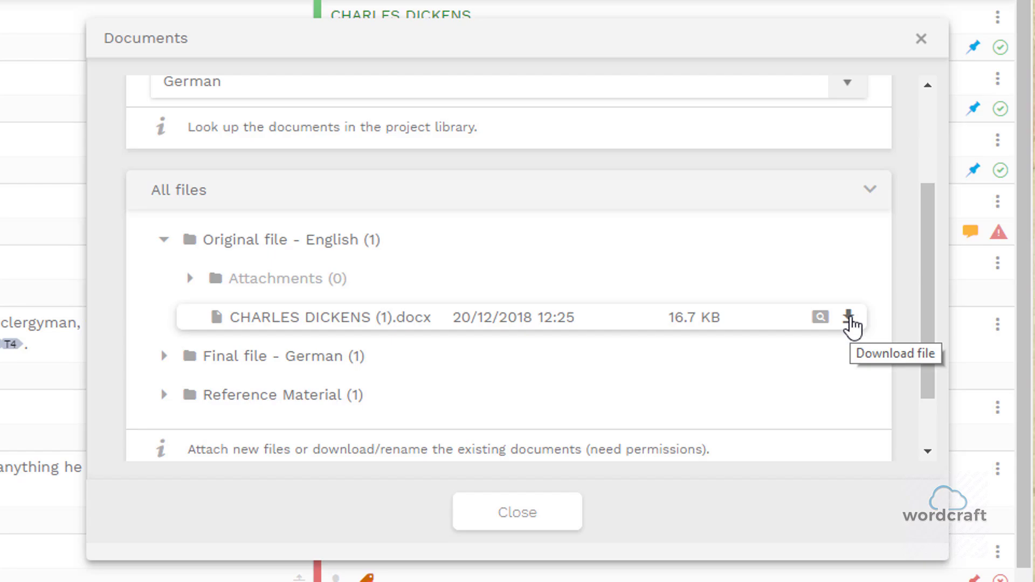
pyautogui.click(849, 320)
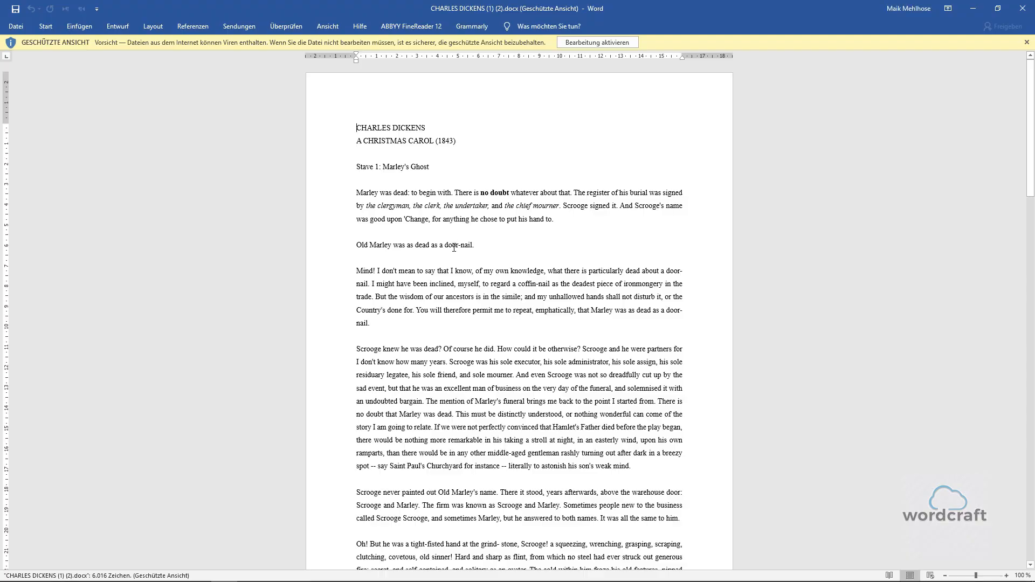
pyautogui.scroll(-12, 454, 247)
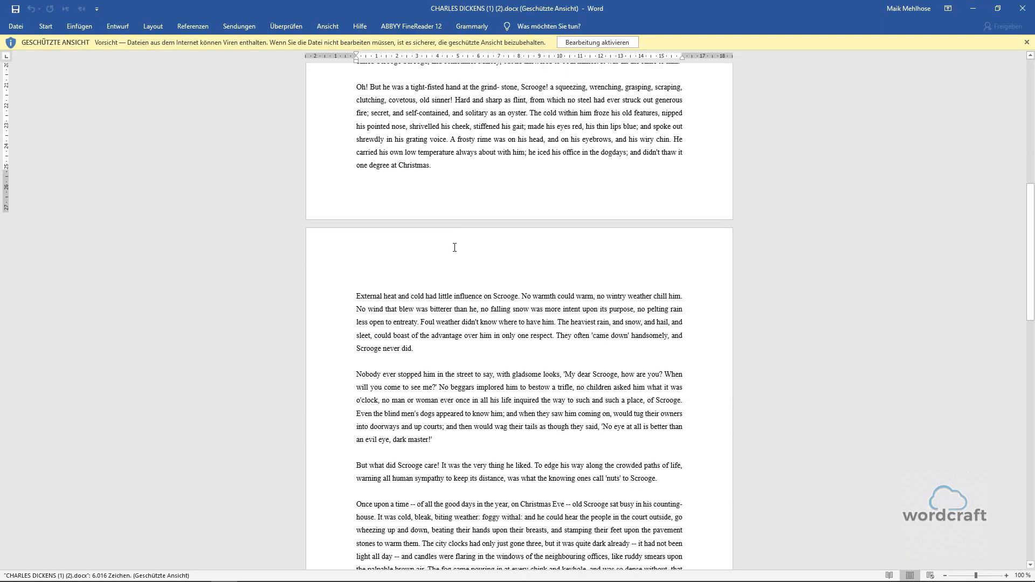
pyautogui.scroll(-12, 454, 248)
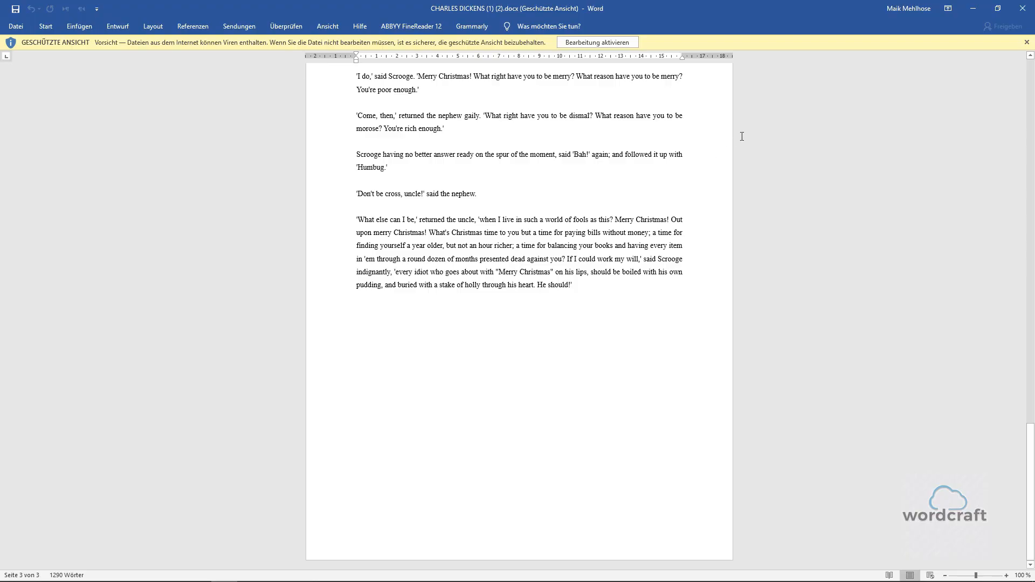
pyautogui.click(1020, 13)
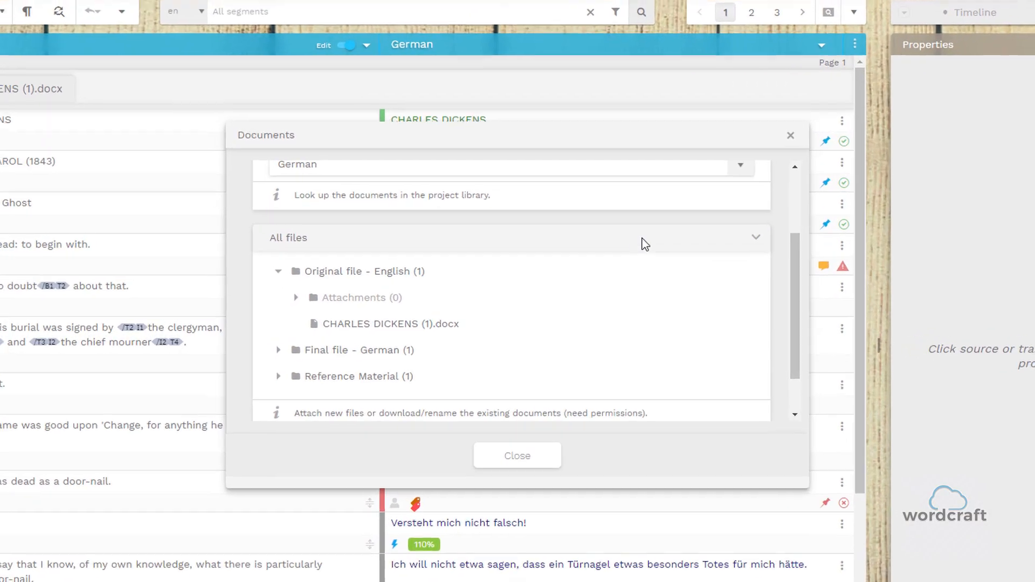
# Upload a new file to the Attachments folder under Final file - German.
pyautogui.moveTo(525, 323)
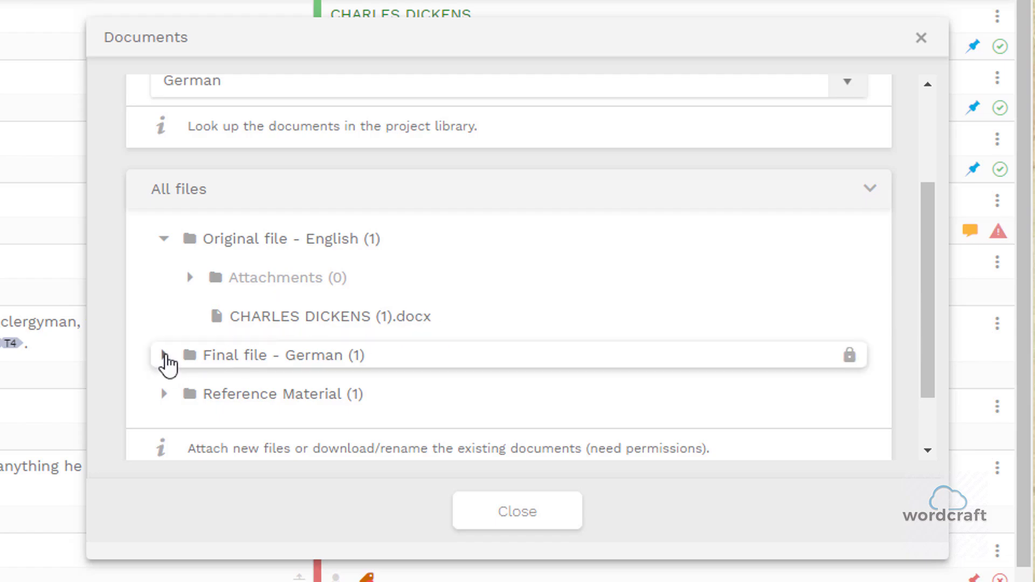
pyautogui.click(165, 356)
pyautogui.scroll(-3, 341, 360)
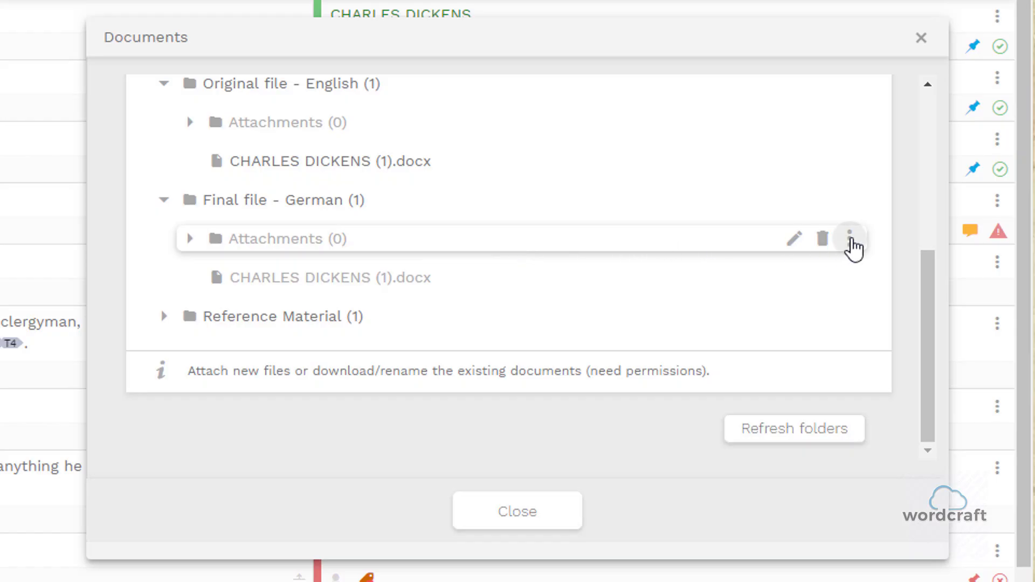
pyautogui.click(850, 239)
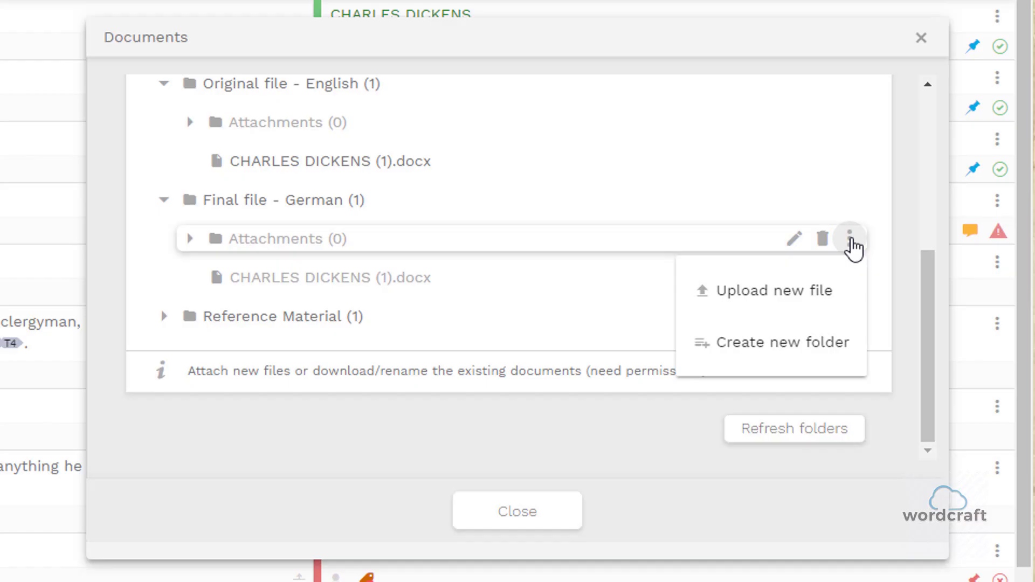
pyautogui.click(793, 295)
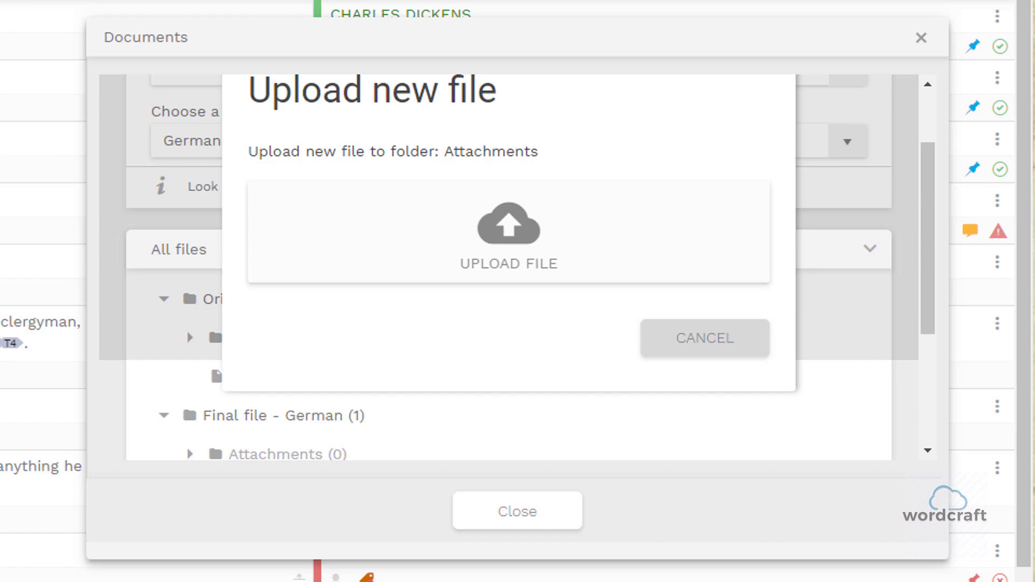
pyautogui.moveTo(960, 350); pyautogui.dragTo(484, 225)
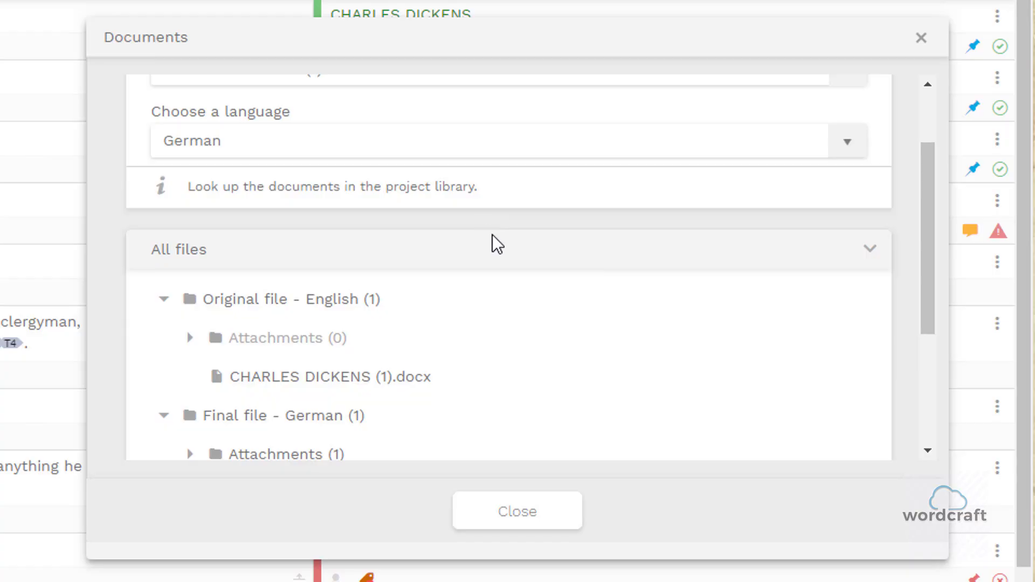
pyautogui.scroll(-4, 507, 280)
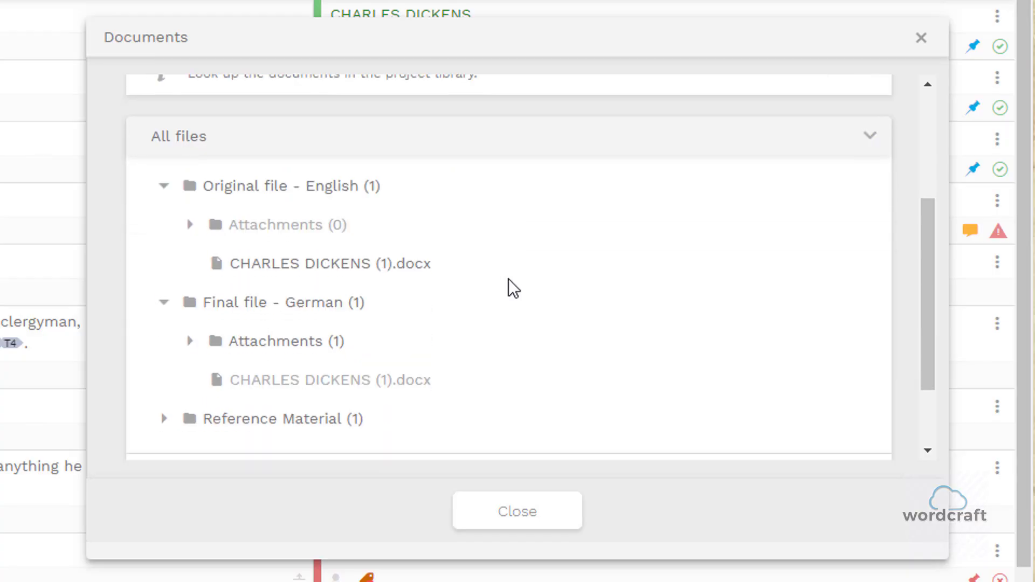
# Expand the Attachments folder under Final file - German to view the file stored in it.
pyautogui.moveTo(321, 244)
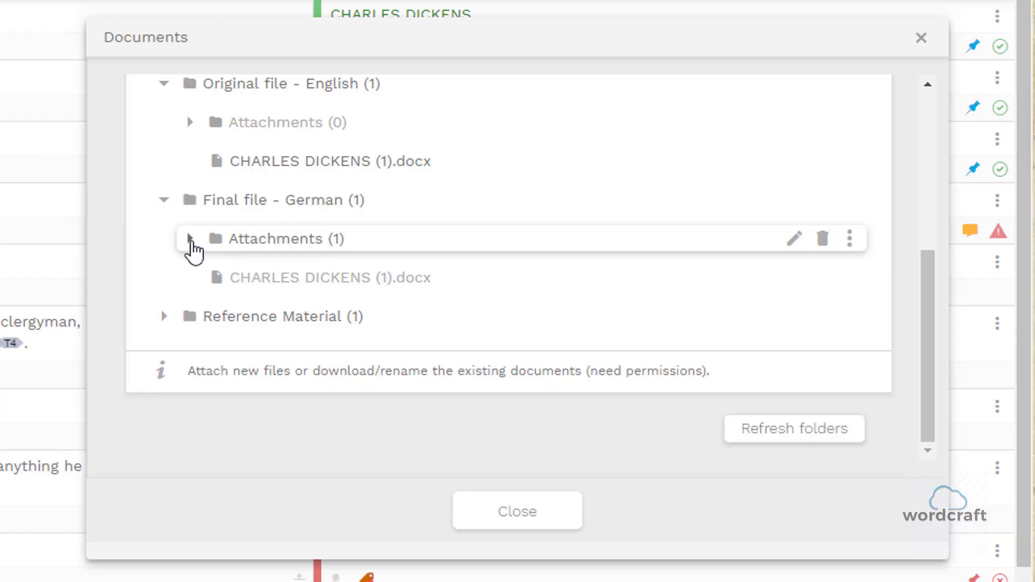
pyautogui.click(190, 241)
pyautogui.moveTo(365, 277)
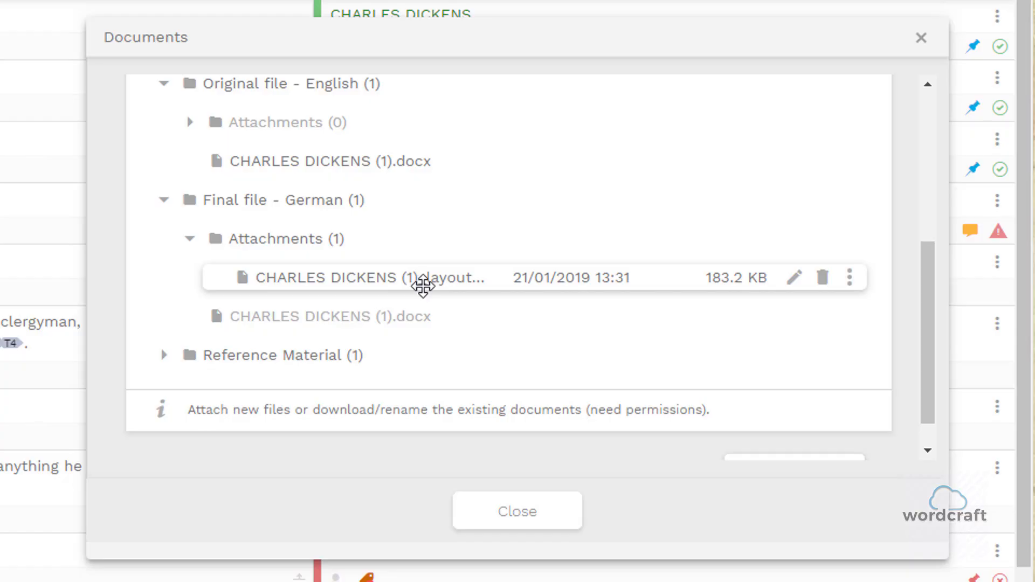
pyautogui.scroll(-1, 423, 286)
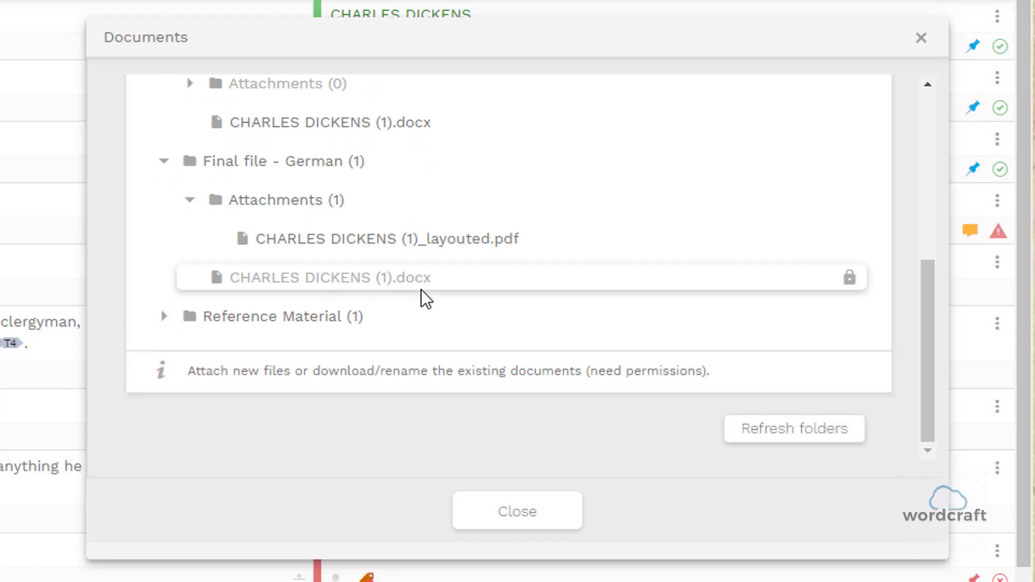
# Expand the Reference Material folder to view its contents and close the Documents dialog.
pyautogui.click(162, 319)
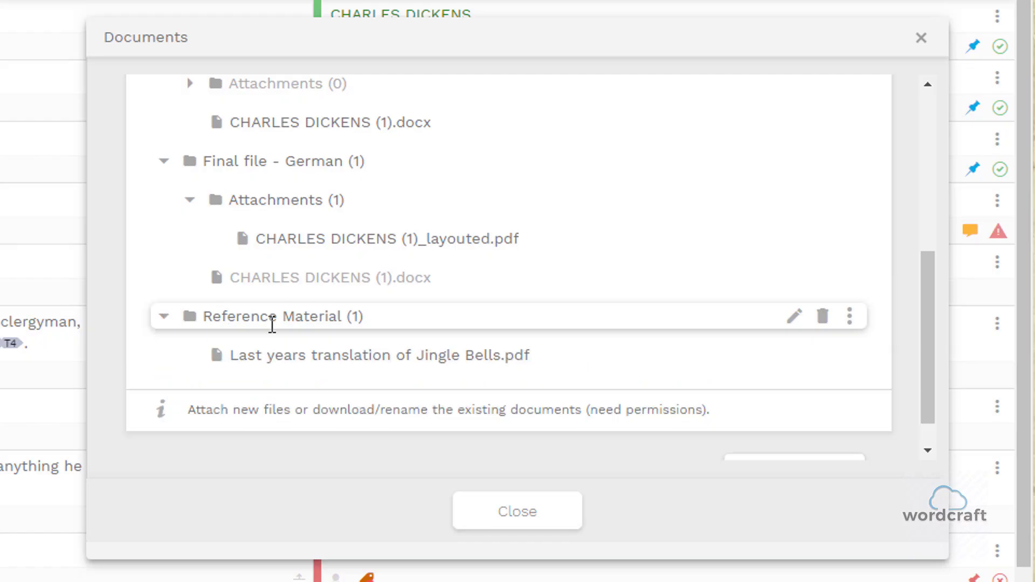
pyautogui.moveTo(356, 355)
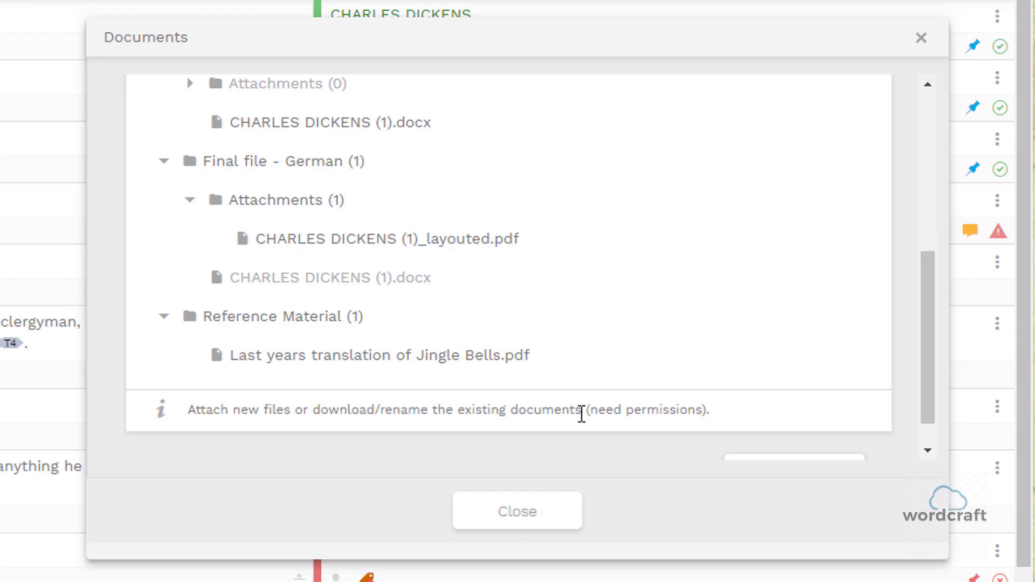
pyautogui.scroll(-1, 580, 413)
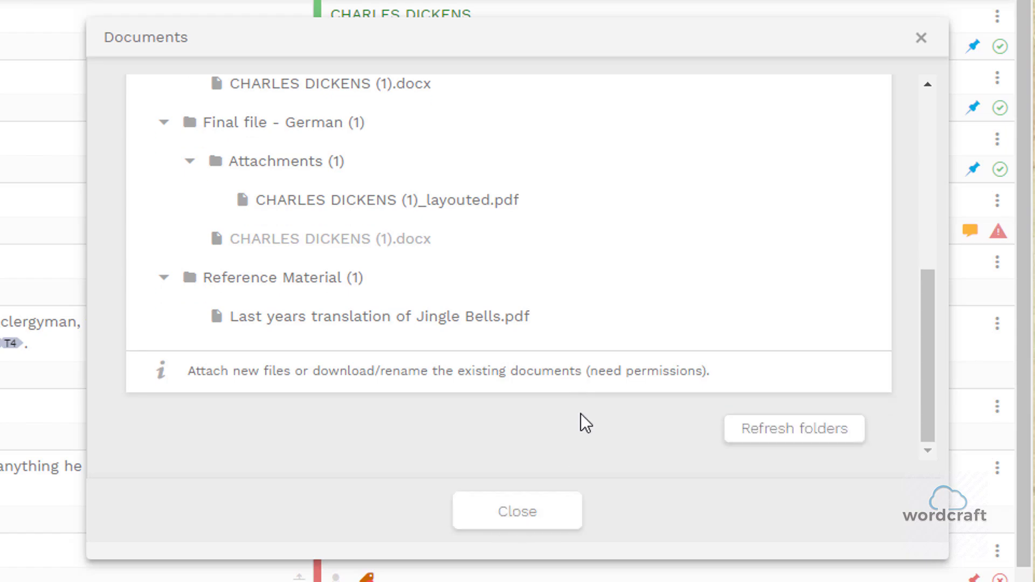
pyautogui.click(557, 522)
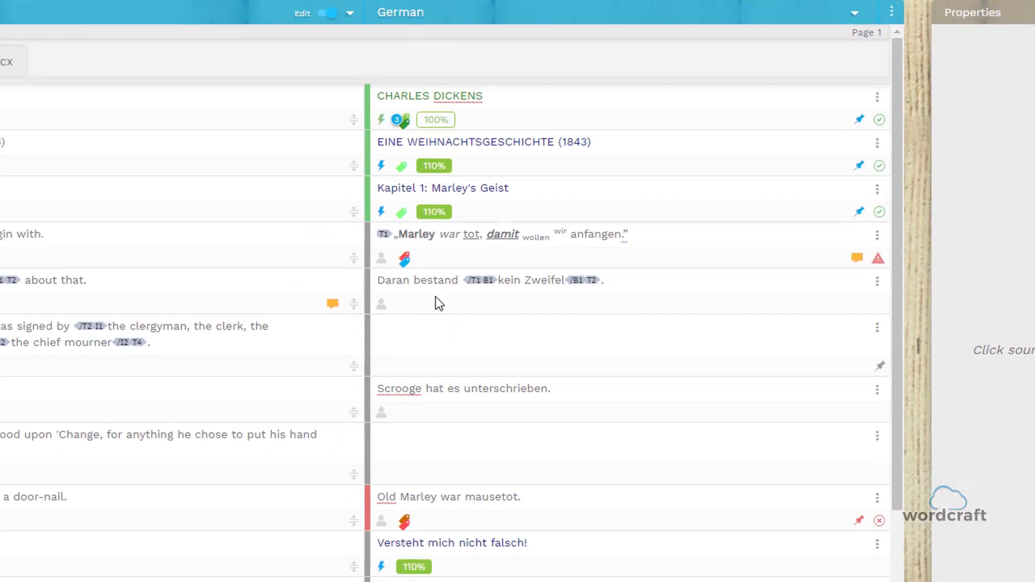